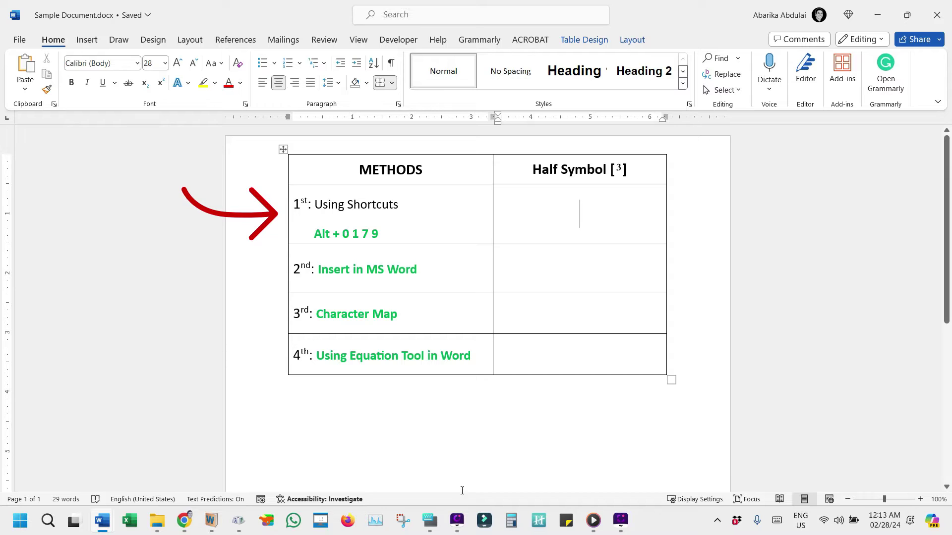
Use the On-Screen Keyboard's Alt+0179 code to put ³ in the Using Shortcuts Half Symbol cell.
click(436, 525)
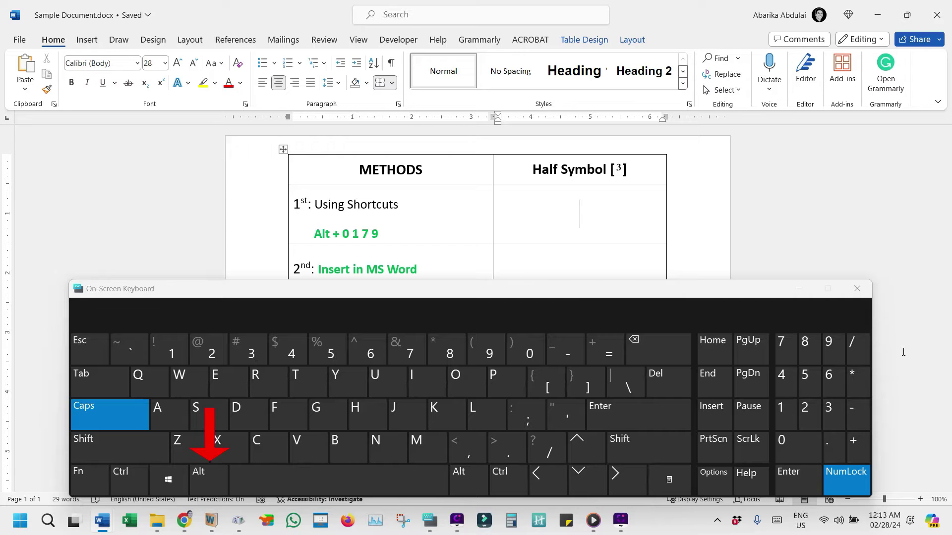
key(alt)
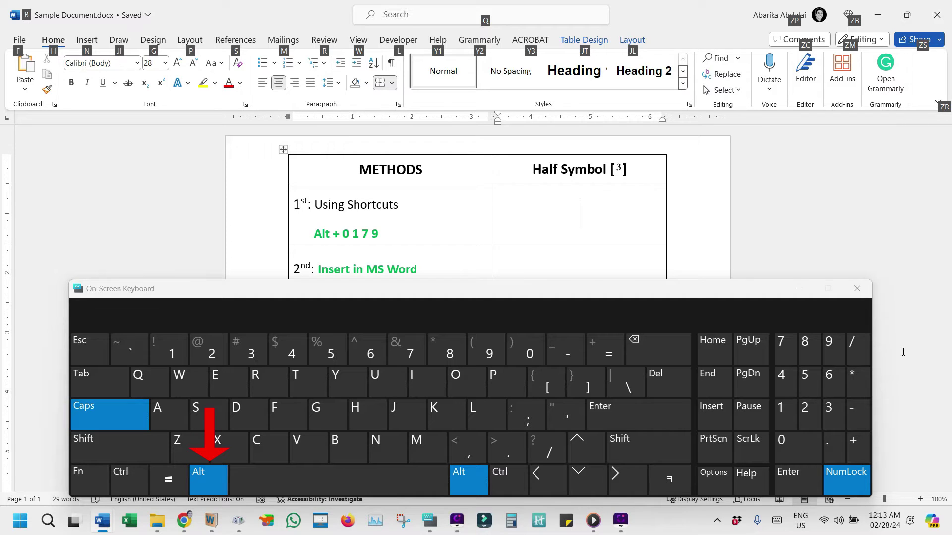
click(782, 450)
click(785, 413)
click(785, 349)
click(835, 356)
key(alt)
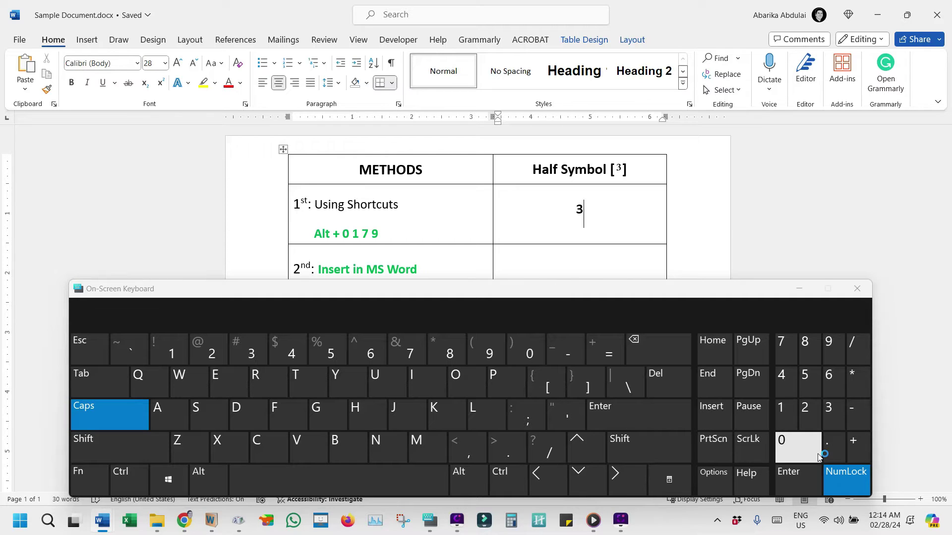
Enter Alt+0179 again so the shortcuts cell shows two superscript threes.
key(alt)
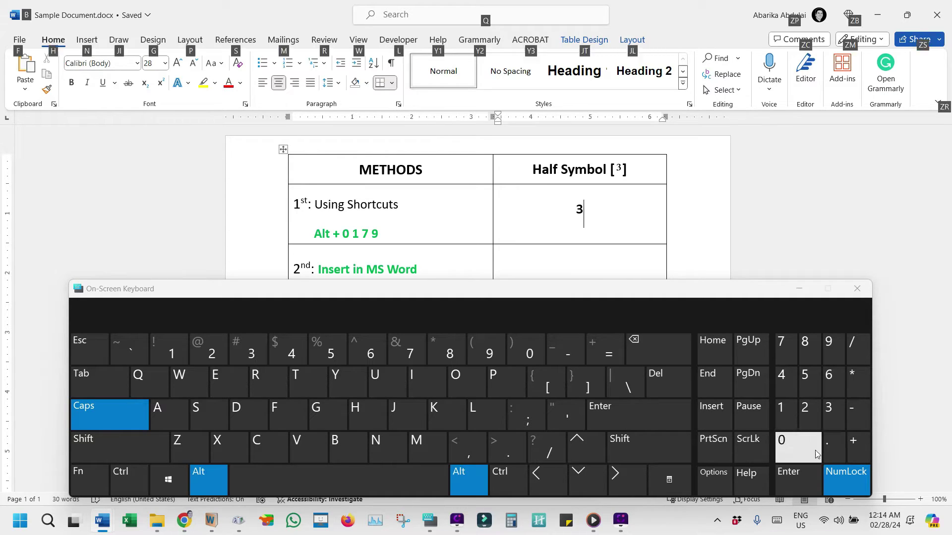
click(786, 445)
click(785, 420)
click(783, 346)
click(830, 345)
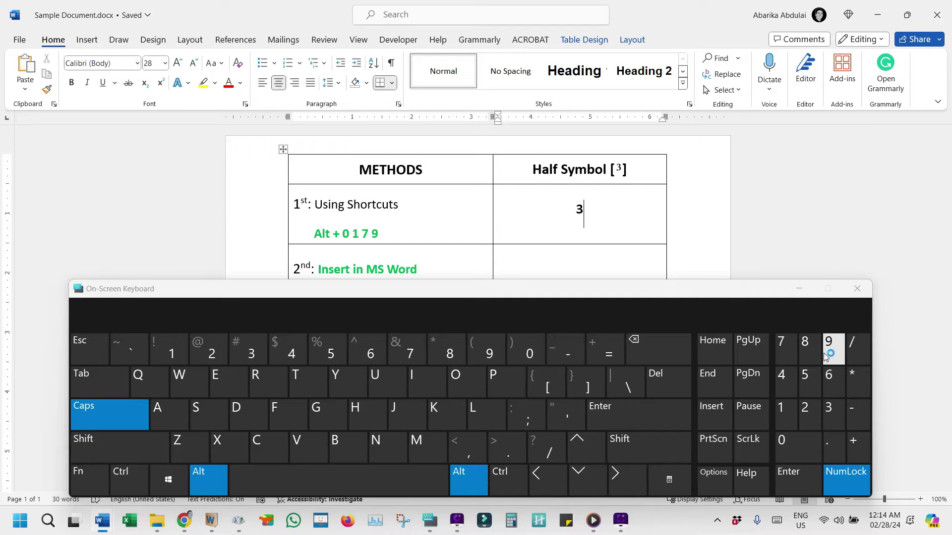
click(681, 407)
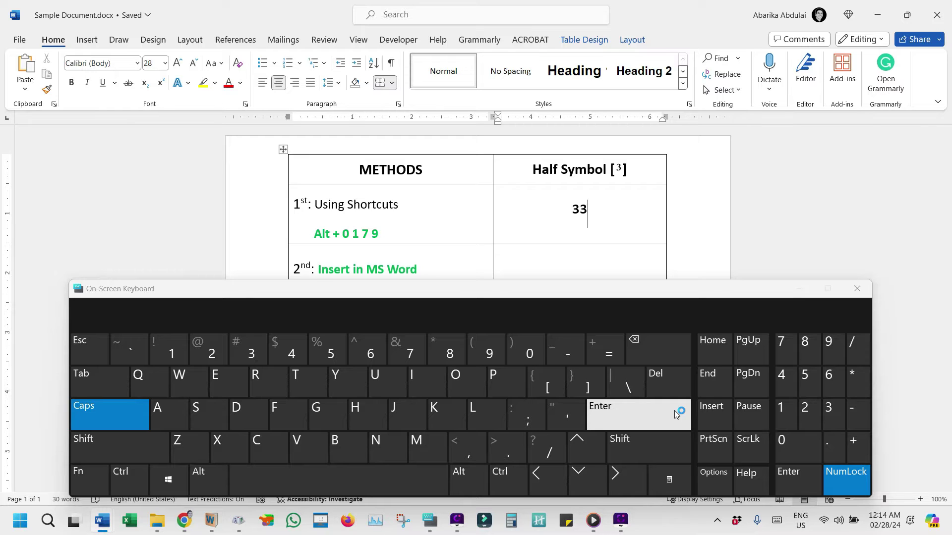
Minimize the On-Screen Keyboard, select the Insert in MS Word cell, and open the Symbol gallery.
click(803, 297)
click(803, 296)
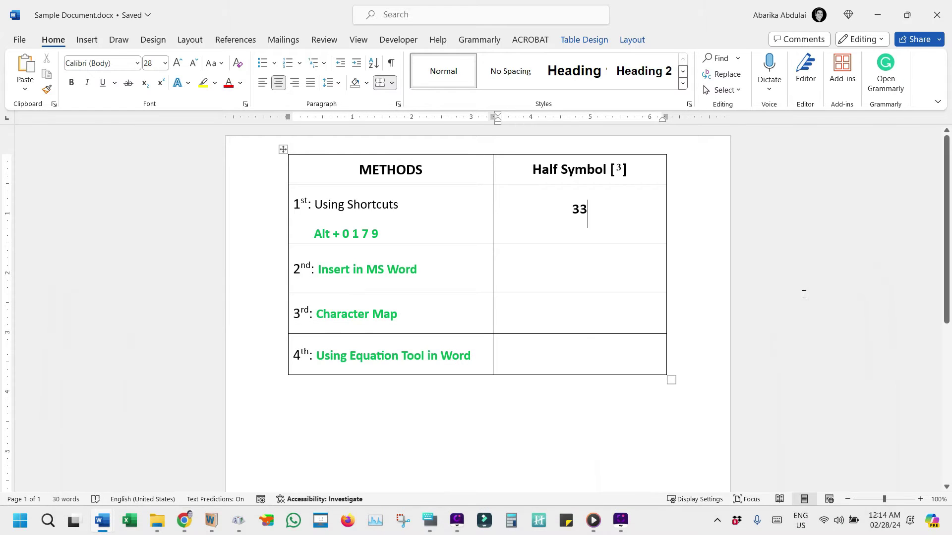
click(587, 276)
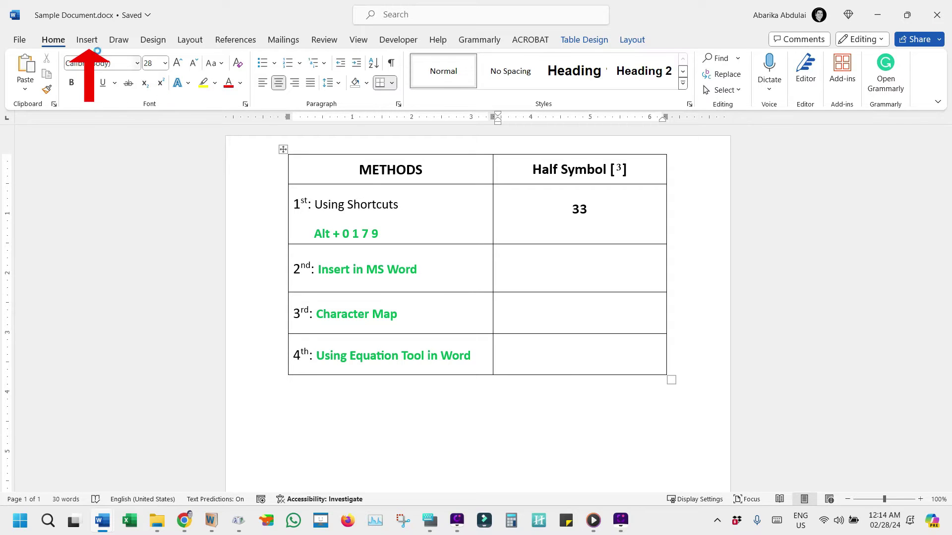
click(86, 40)
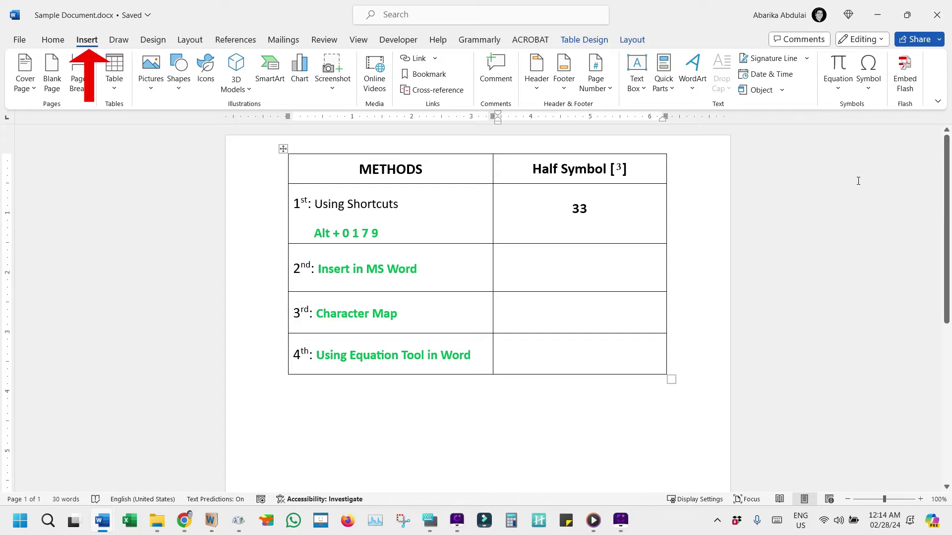
click(868, 90)
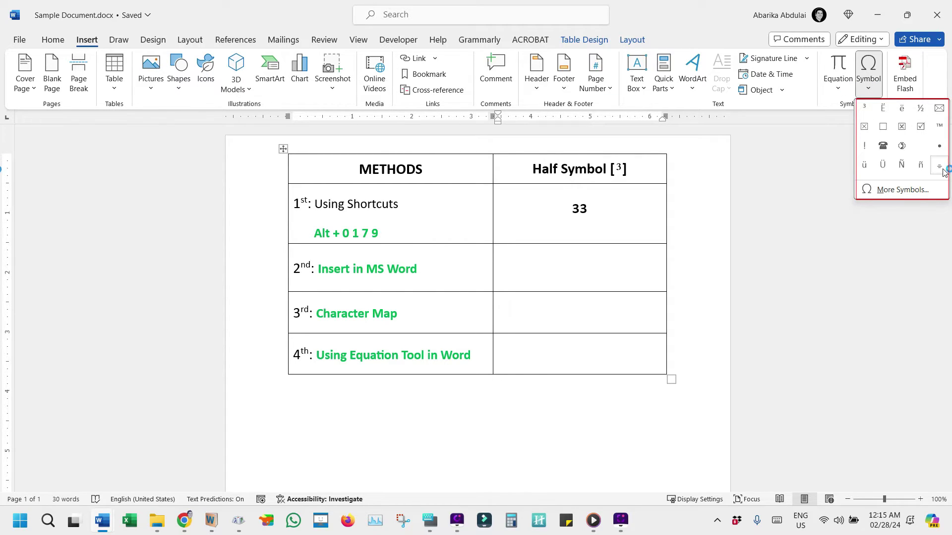
Insert superscript three from More Symbols using character code 00B3, then close the Symbol dialog.
click(888, 191)
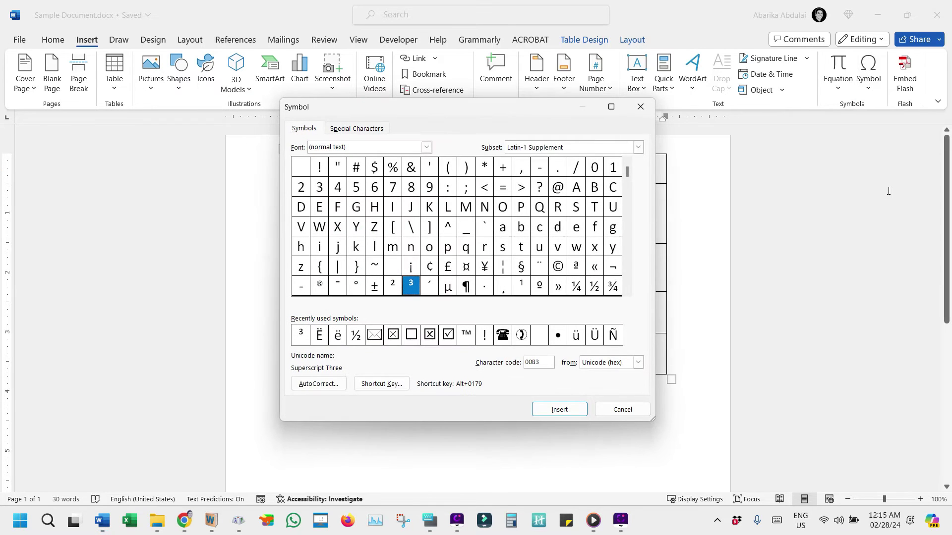
drag(542, 107, 439, 108)
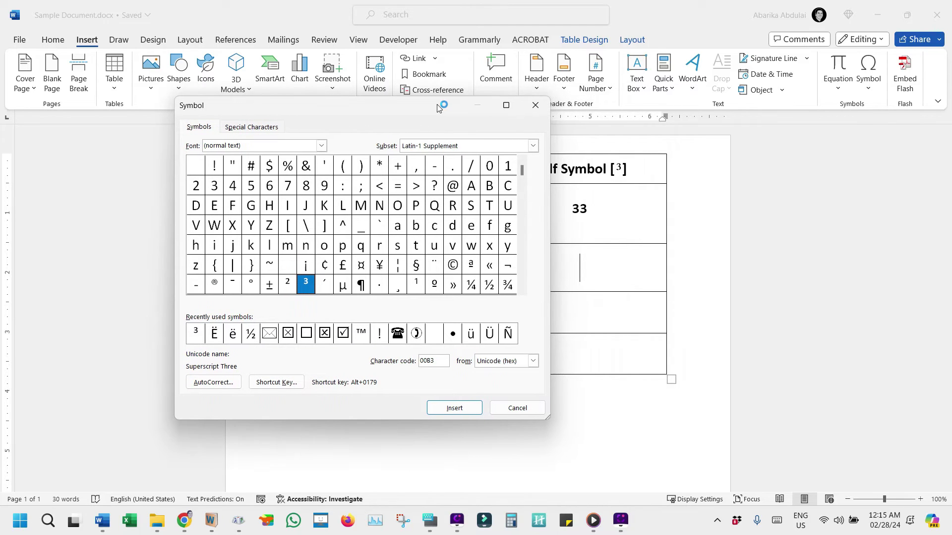
click(419, 184)
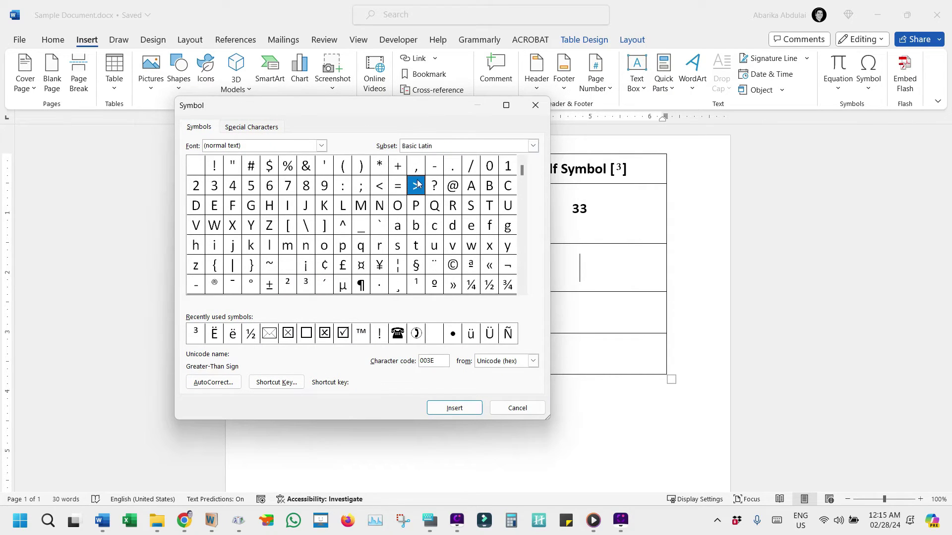
click(240, 182)
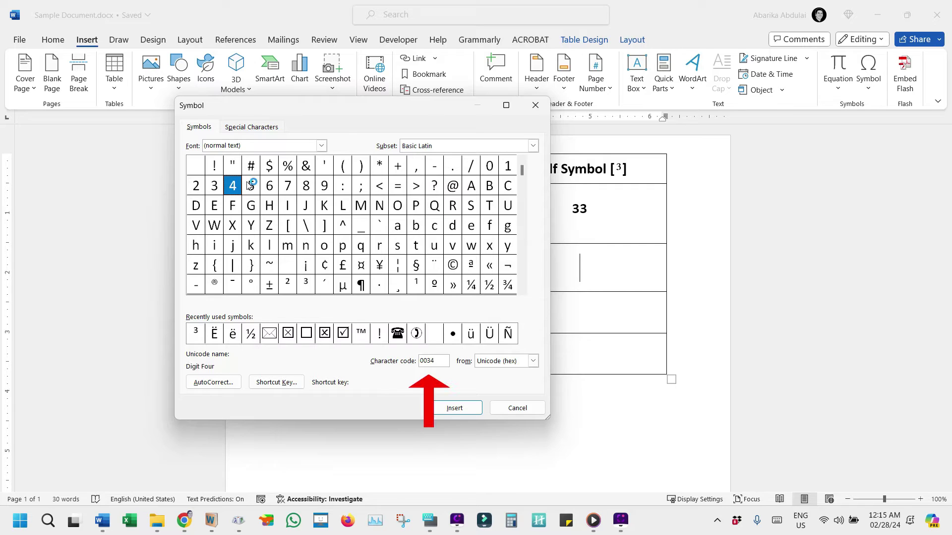
double_click(424, 361)
text(00B3)
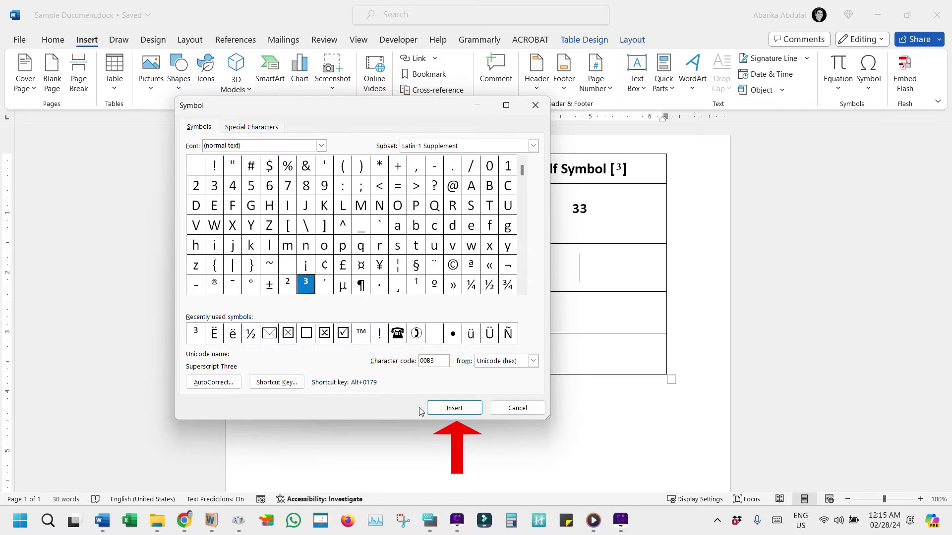
click(453, 408)
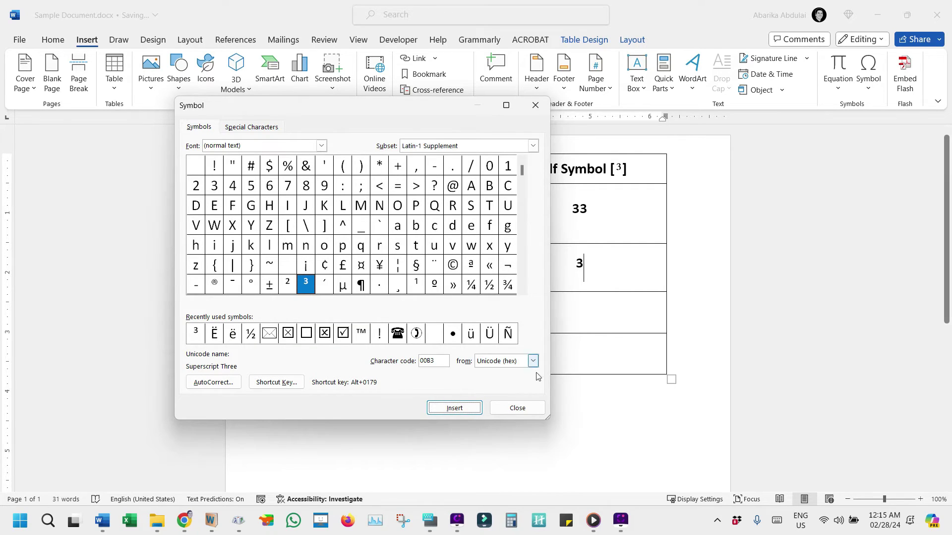
click(521, 408)
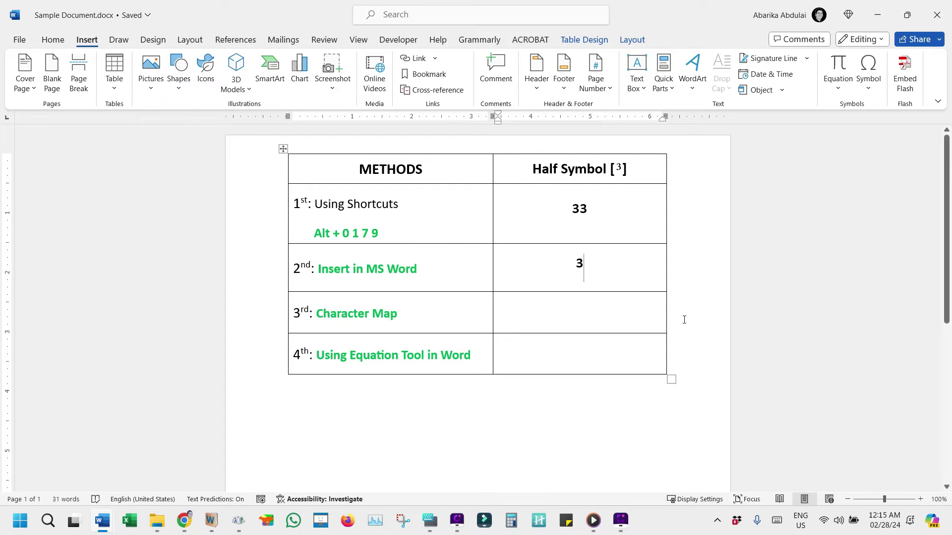
Select the Character Map row's empty cell and search the Start menu for 'CHARA'.
click(592, 316)
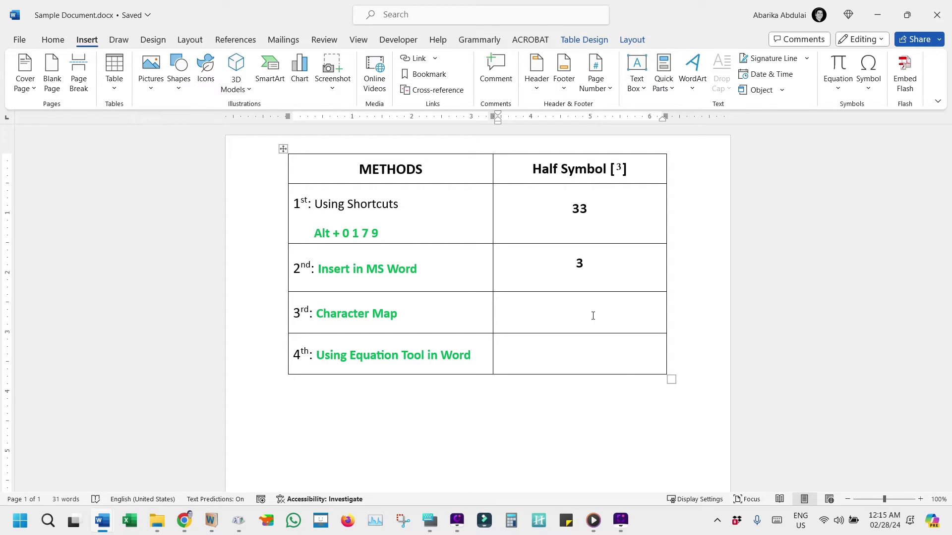
key(super)
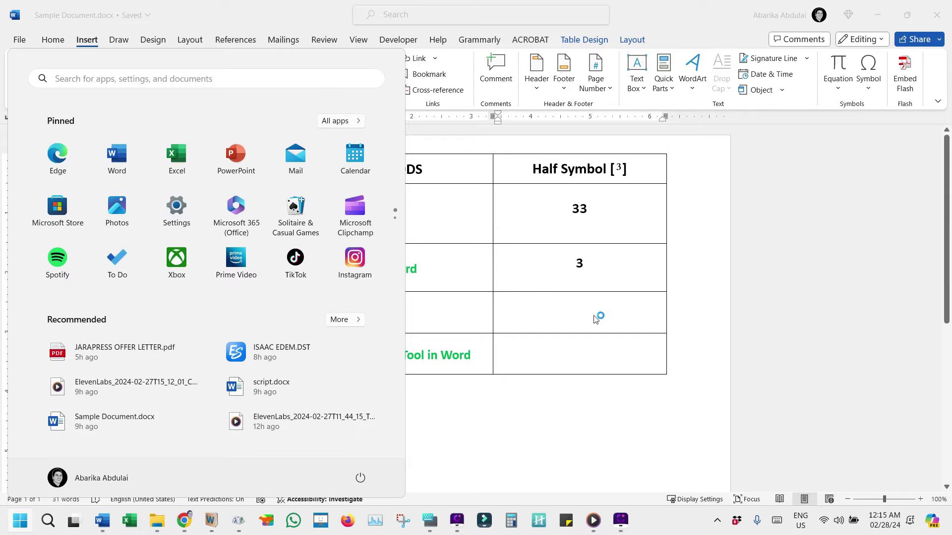
text(CHARA)
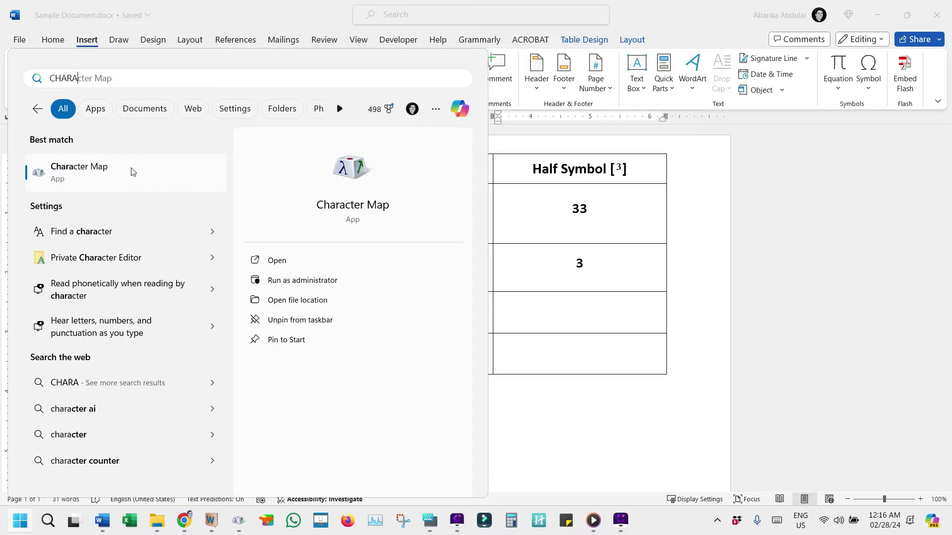
Launch Character Map, move it beside the document, and turn on Advanced view.
click(133, 170)
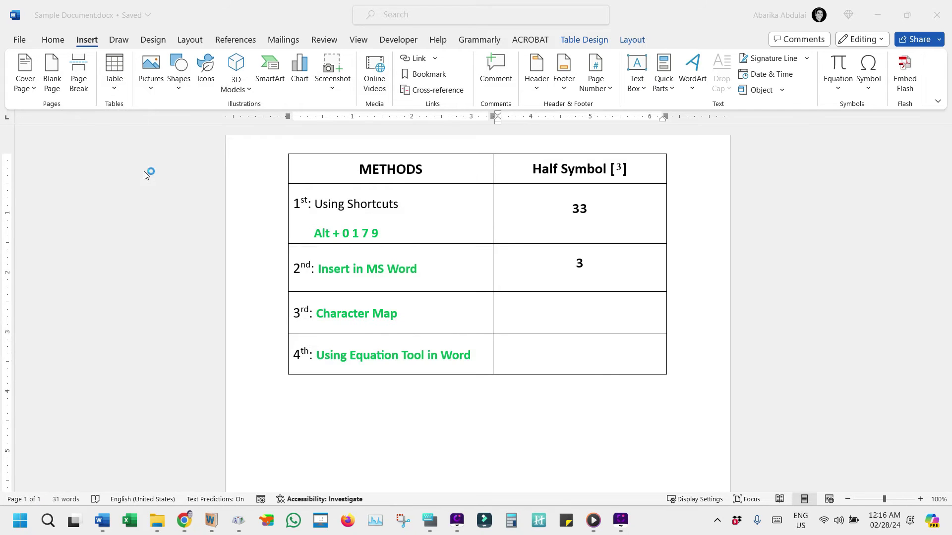
drag(161, 49, 251, 110)
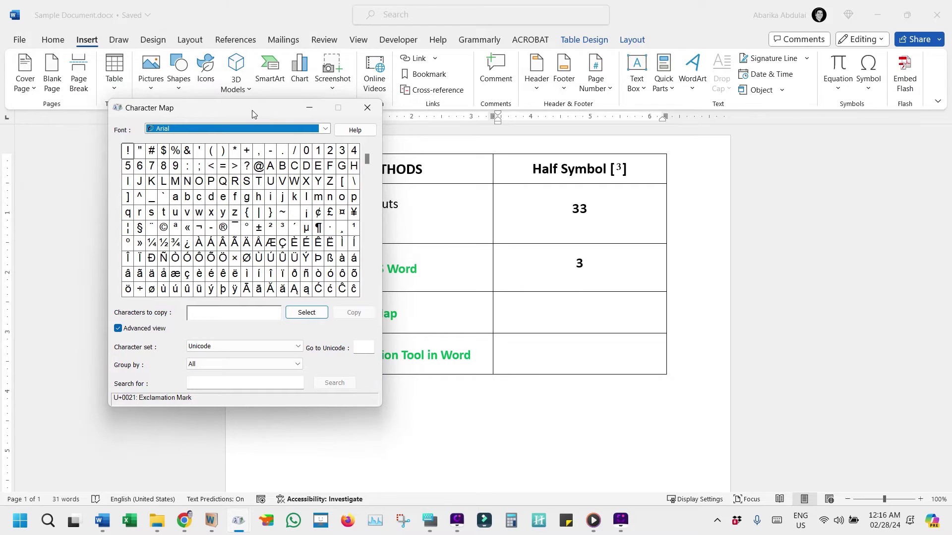
click(118, 329)
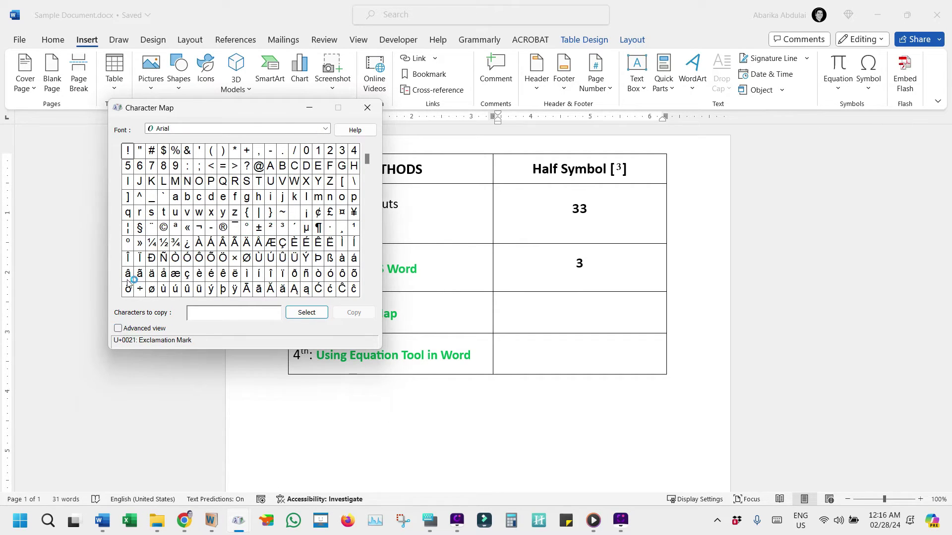
click(118, 329)
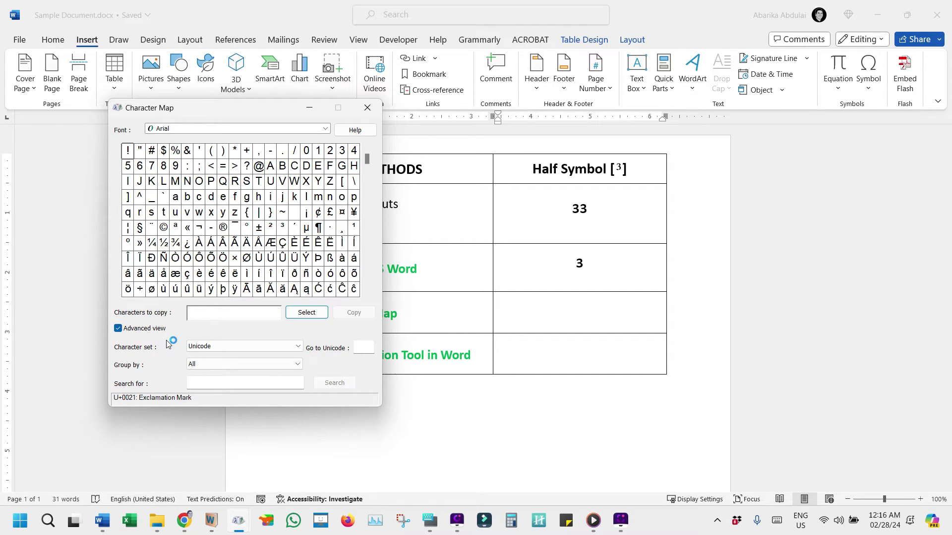
Search Character Map for 'SUPERSCRIPT', select ³, and copy it.
click(216, 384)
text(SUPERSC)
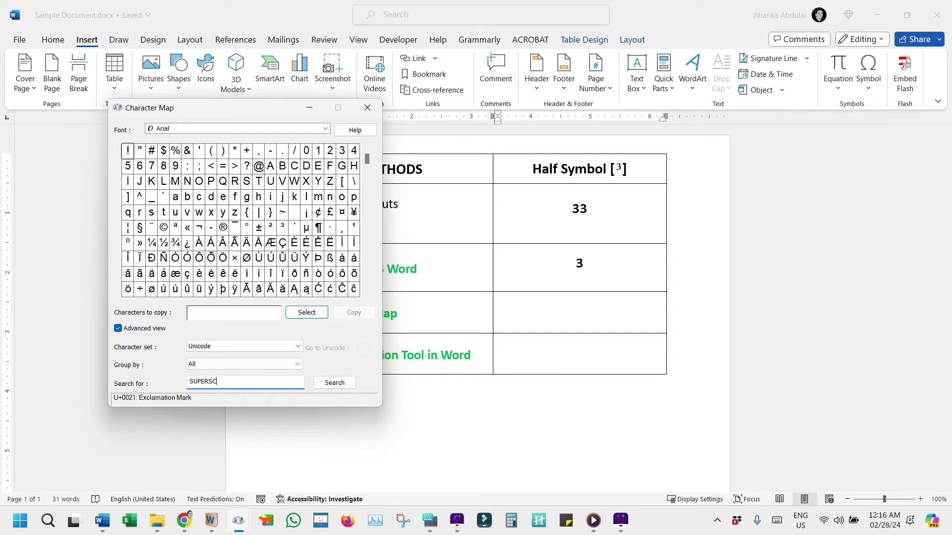
text(RIPT)
key(Return)
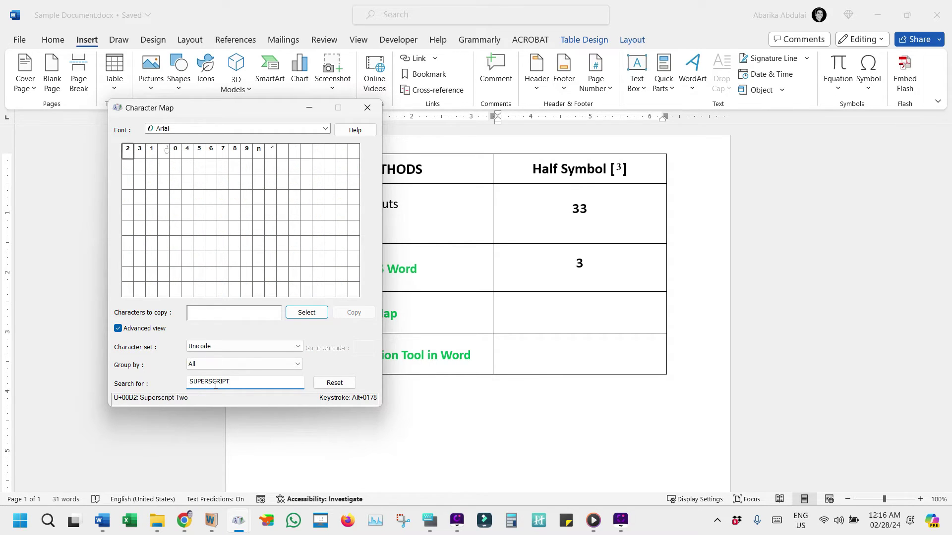
double_click(141, 152)
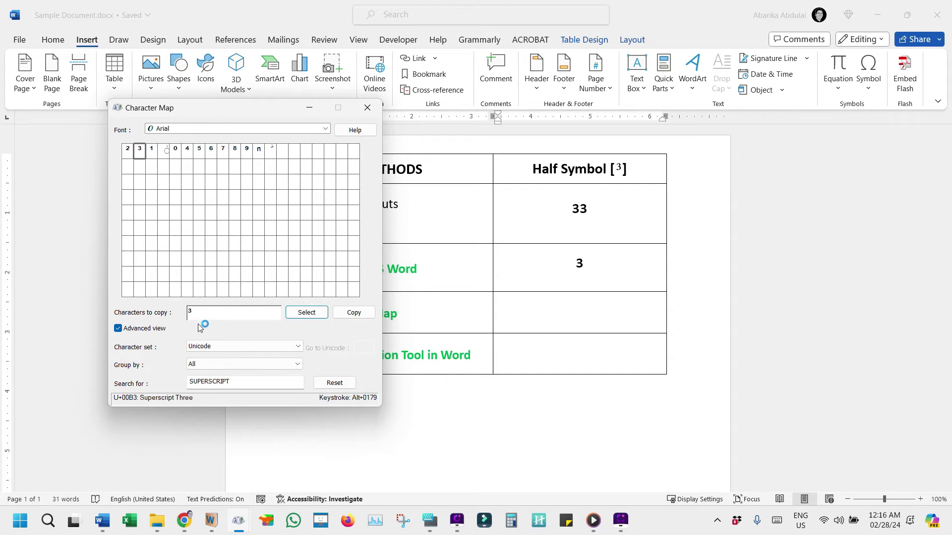
click(360, 316)
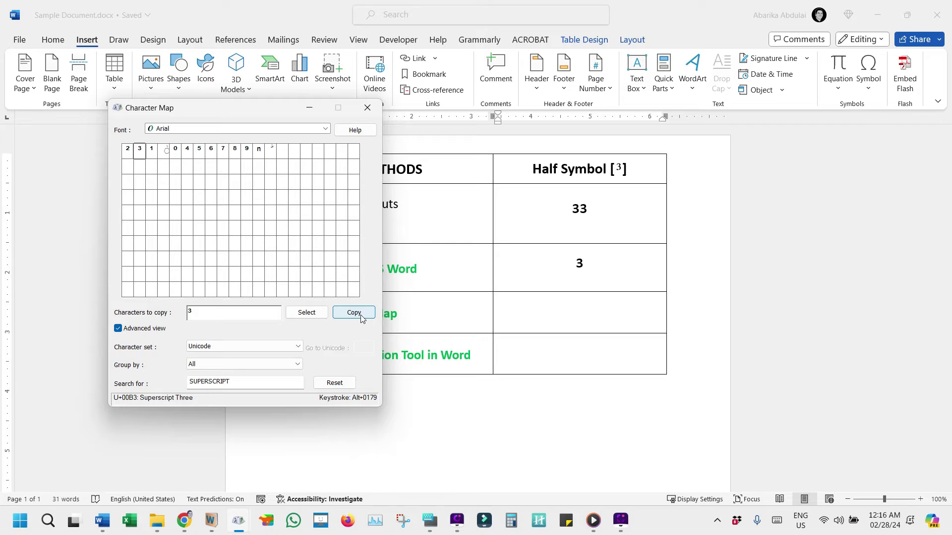
Paste the superscript three as text only into the Character Map row's Half Symbol cell.
click(598, 319)
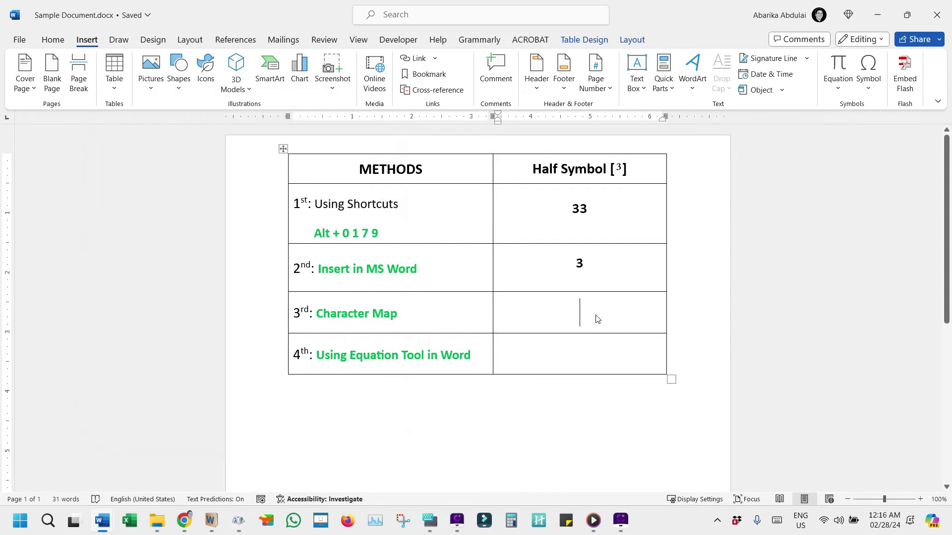
click(50, 43)
click(25, 89)
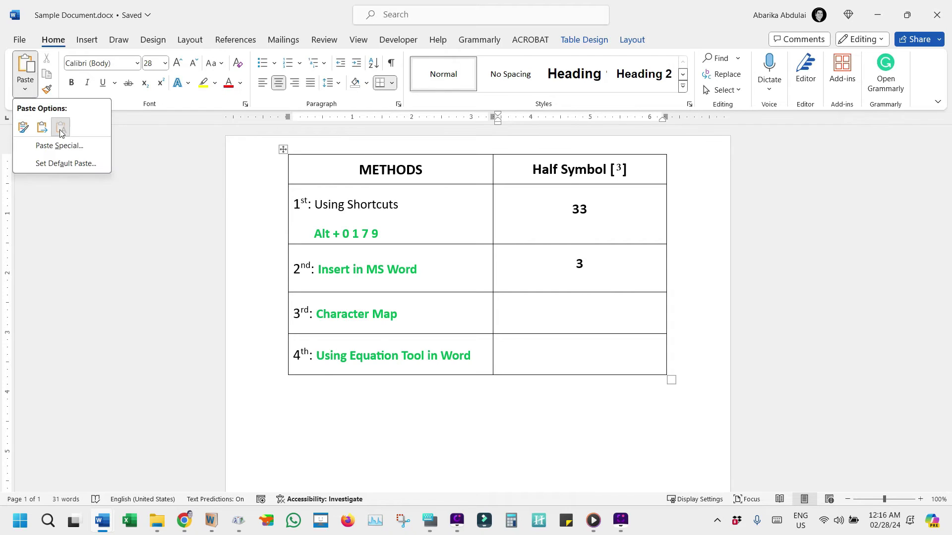
click(60, 130)
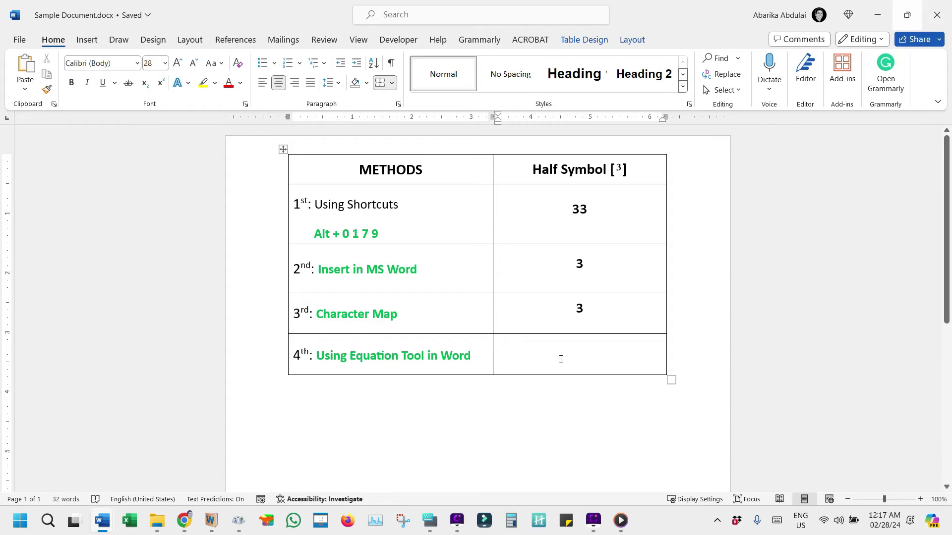
click(587, 358)
Insert a new blank equation in the Using Equation Tool cell and show the Equation tools.
click(93, 40)
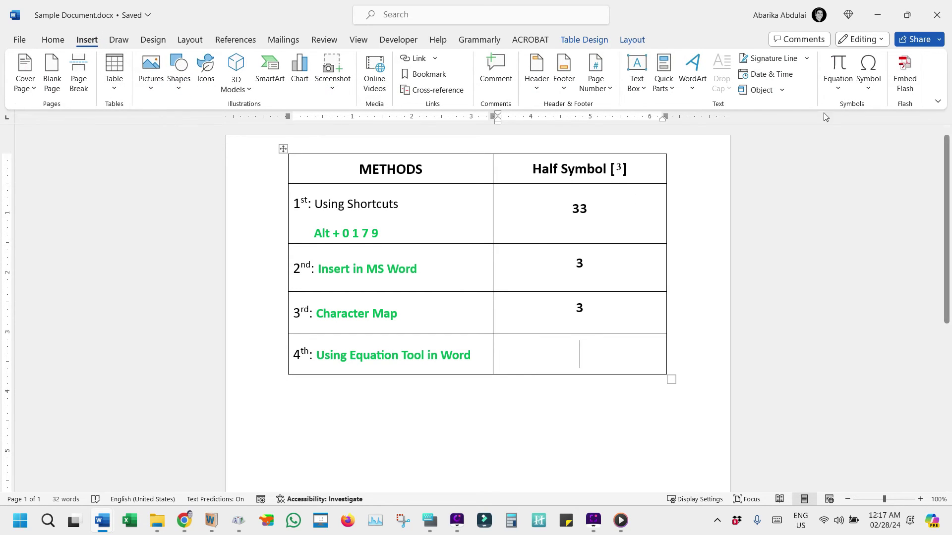
click(837, 89)
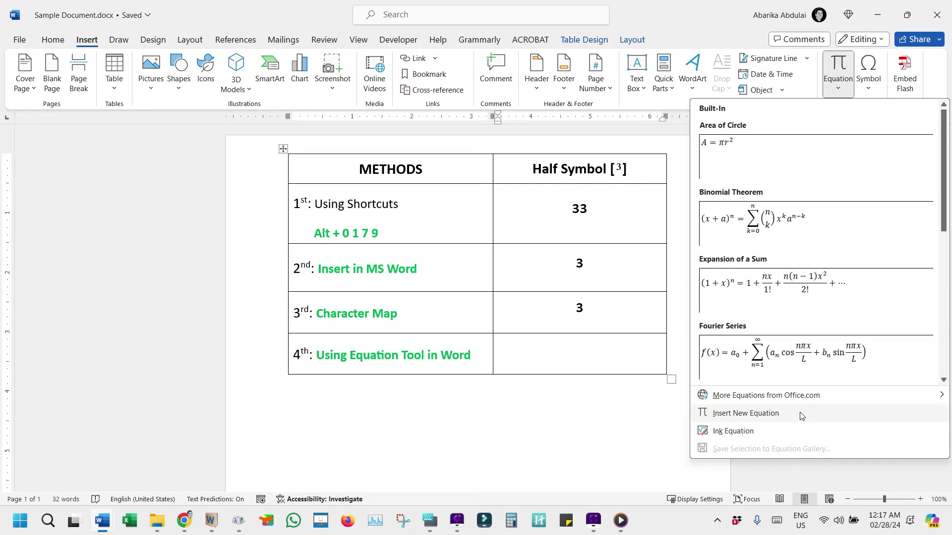
click(745, 414)
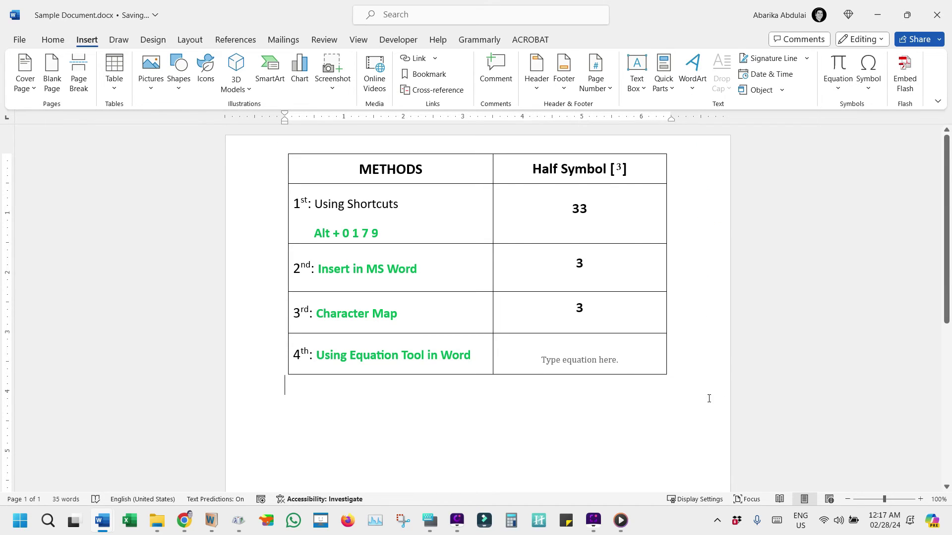
click(593, 362)
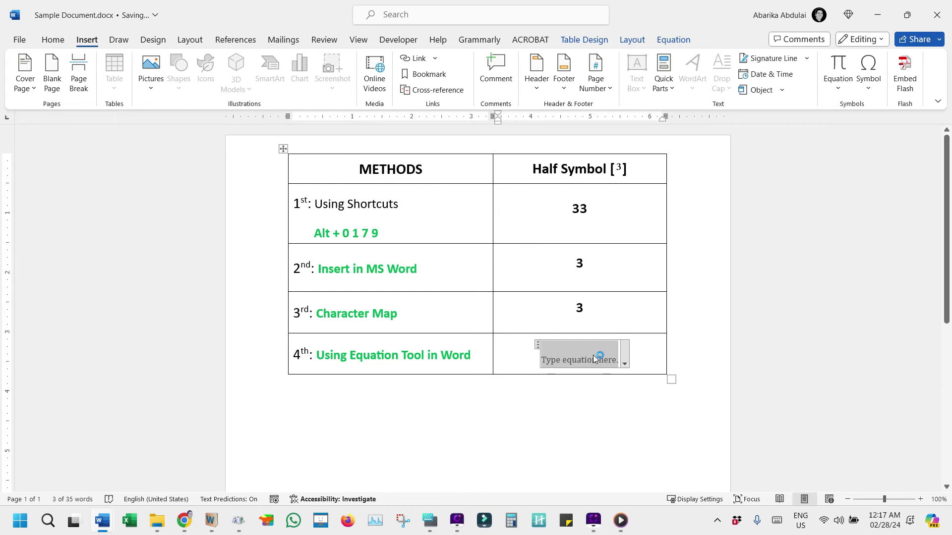
click(673, 40)
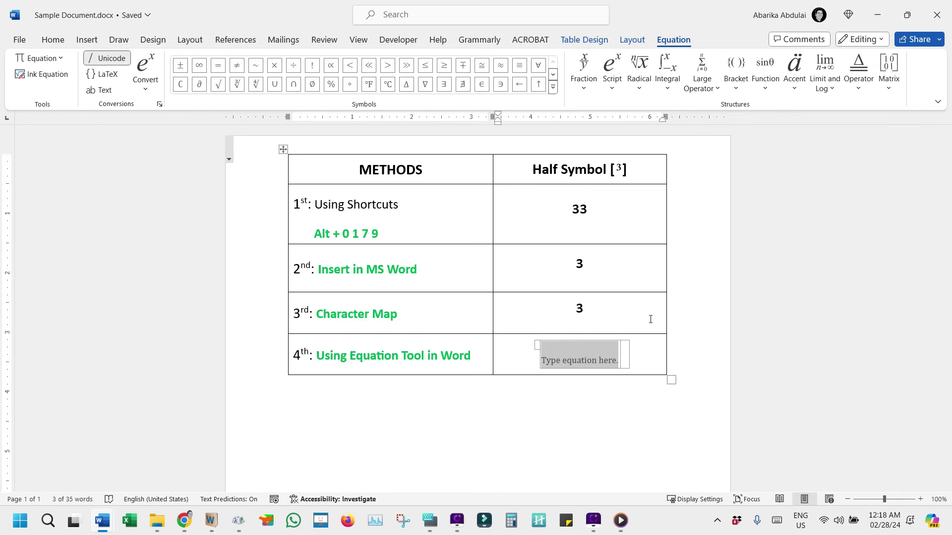
Build a superscript structure reading 4³, then type 3^3 after it in the equation.
click(616, 71)
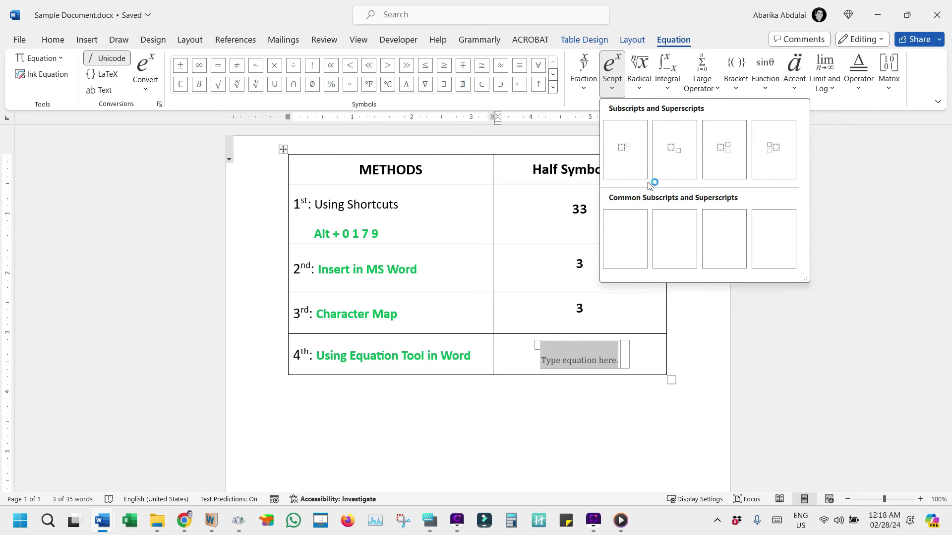
click(640, 171)
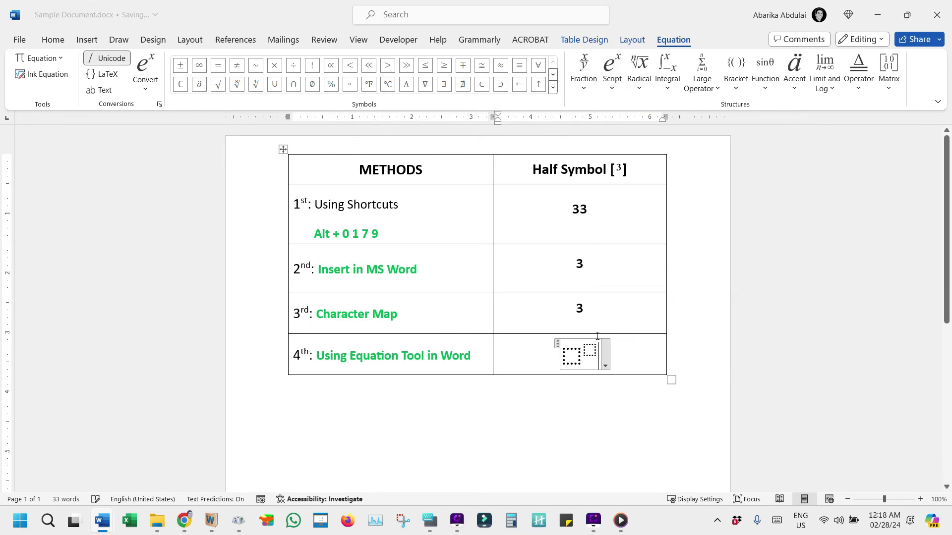
click(577, 356)
text(4)
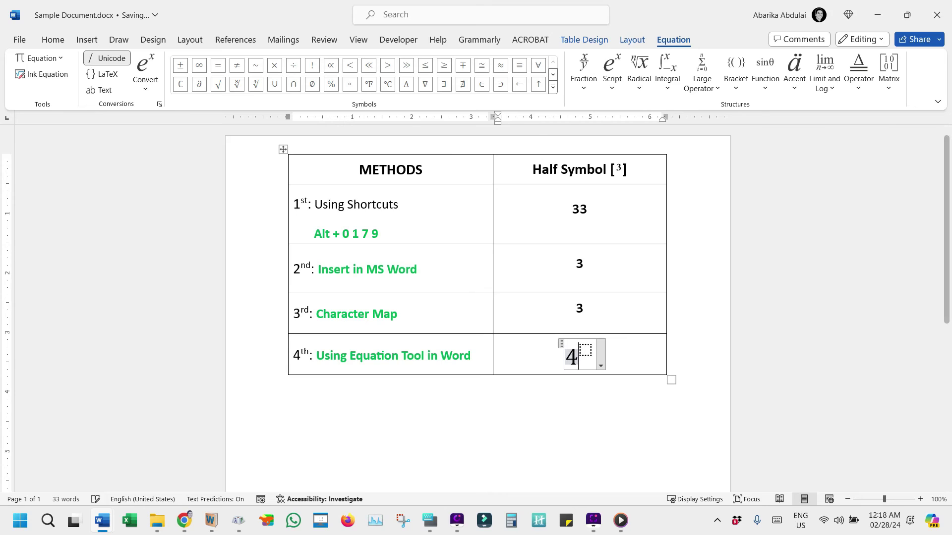
click(587, 351)
text(3)
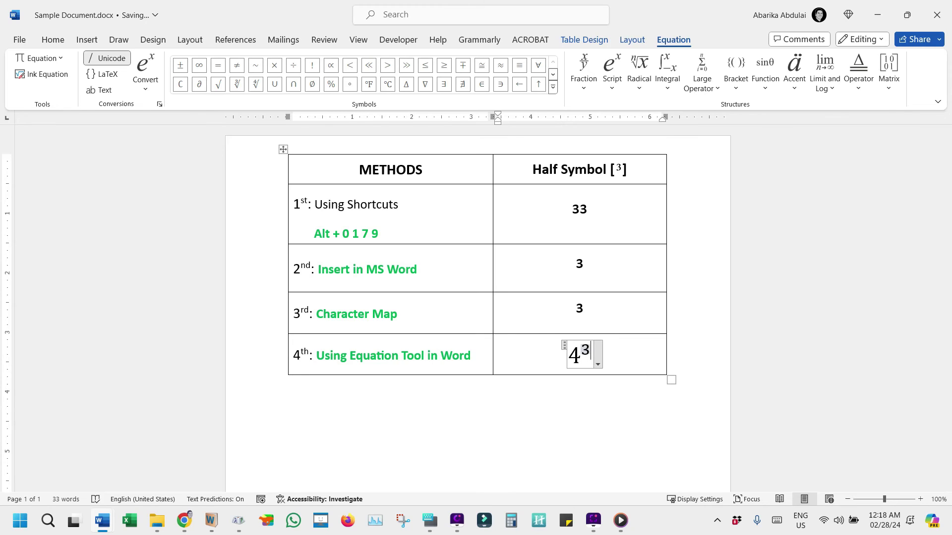
key(Right)
text(3^)
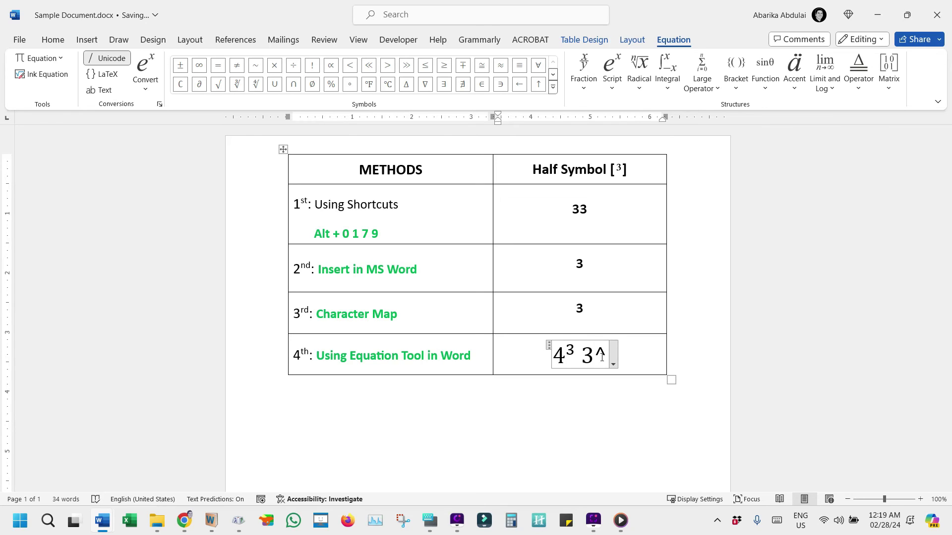
text(3)
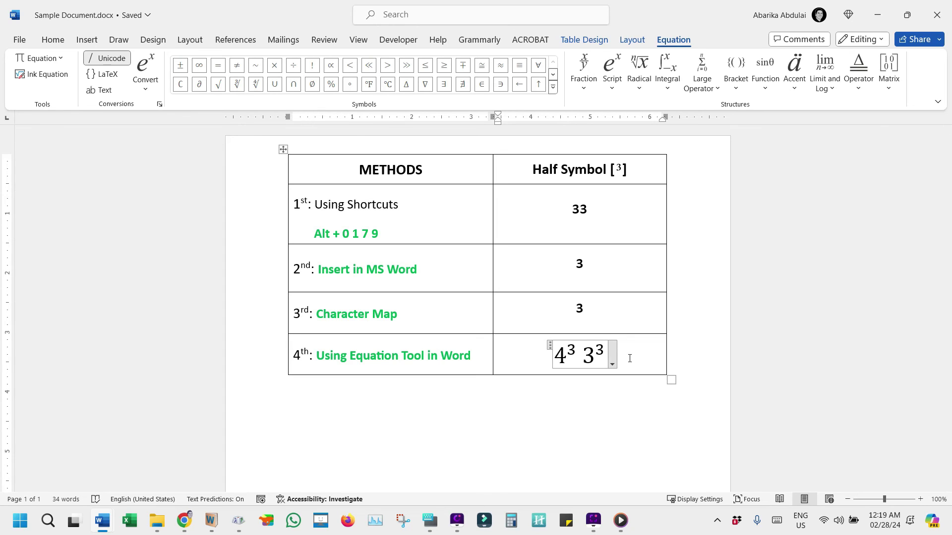
Exit the equation so the Using Equation Tool cell shows 4³ 3³.
click(629, 358)
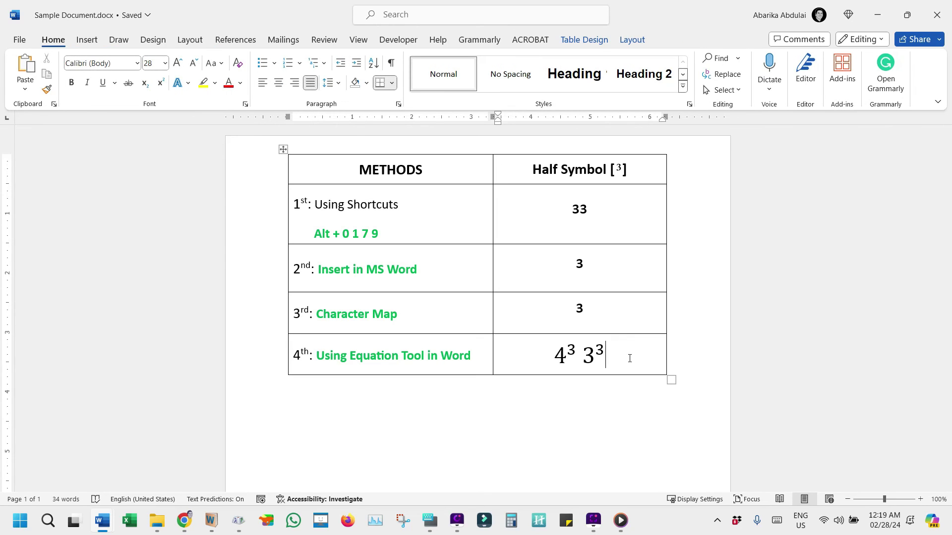